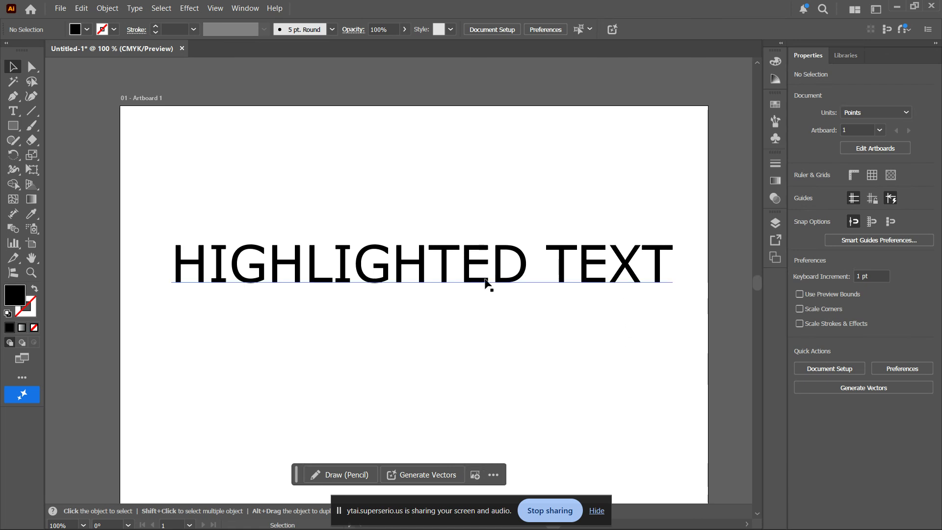
Step: Select the HIGHLIGHTED TEXT object and display its Appearance attributes clear of the lettering
{"action": "left_click", "coordinate": [557, 261]}
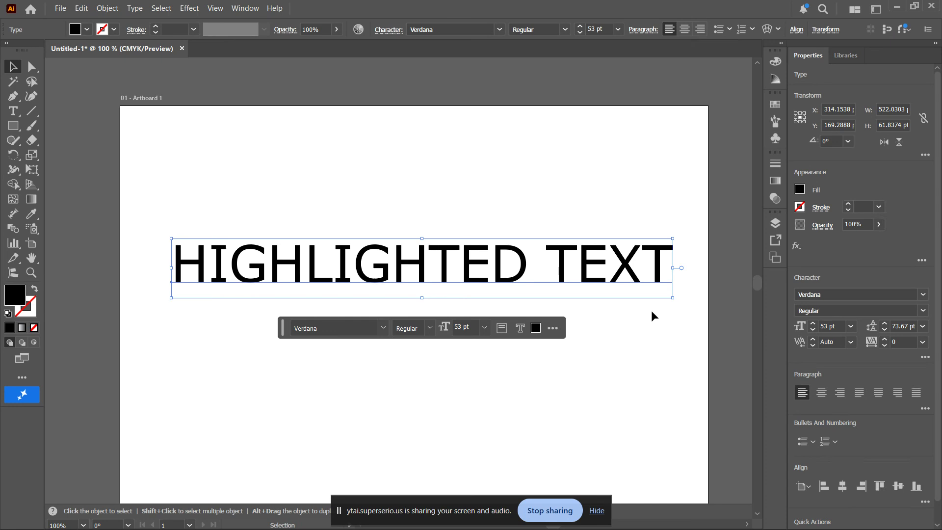
{"action": "left_click", "coordinate": [250, 9]}
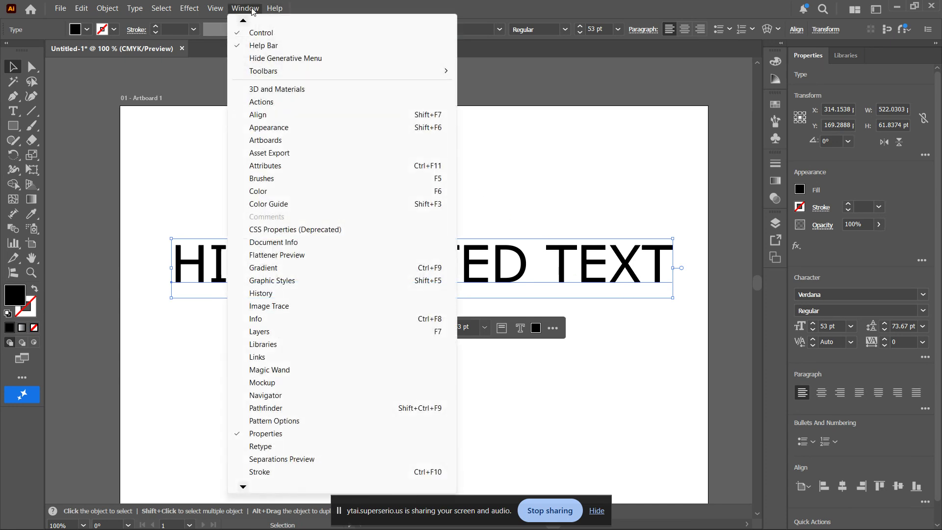
{"action": "left_click", "coordinate": [341, 127]}
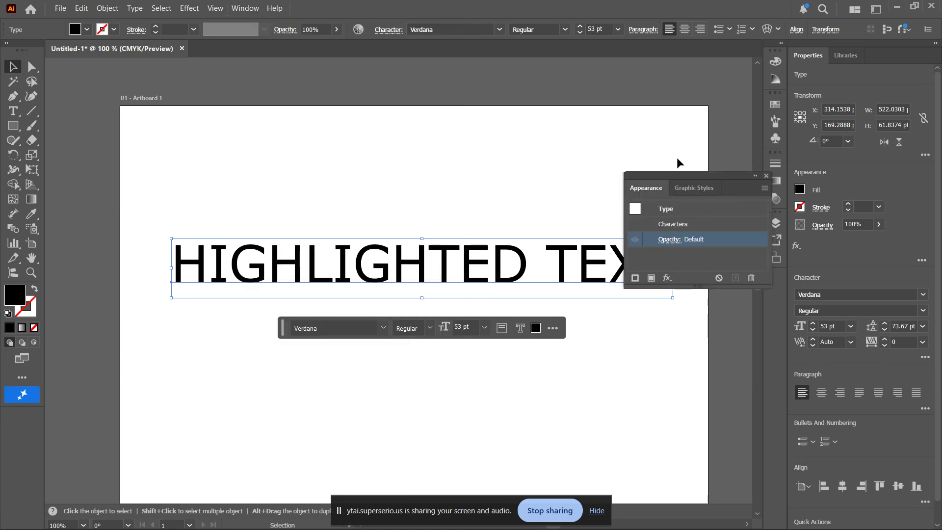
{"action": "left_click_drag", "start_coordinate": [693, 177], "coordinate": [743, 168]}
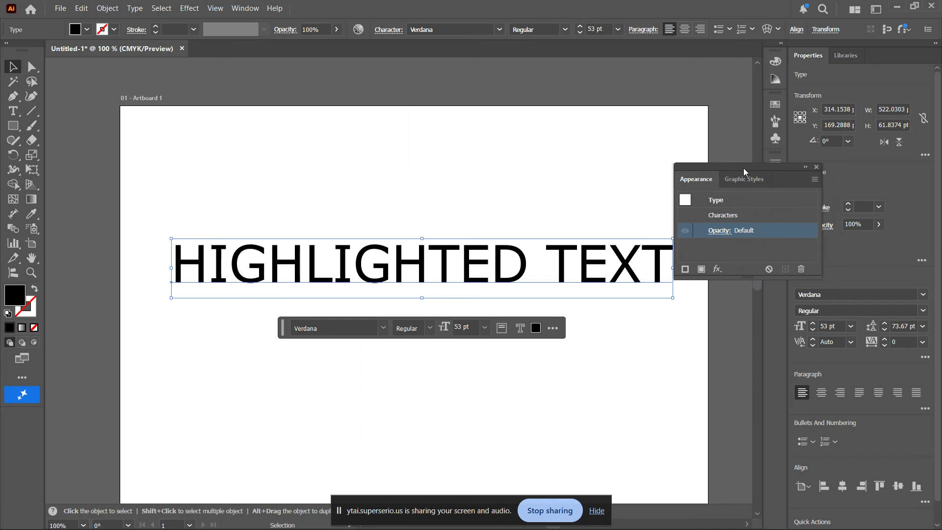
{"action": "left_click_drag", "start_coordinate": [743, 168], "coordinate": [690, 115]}
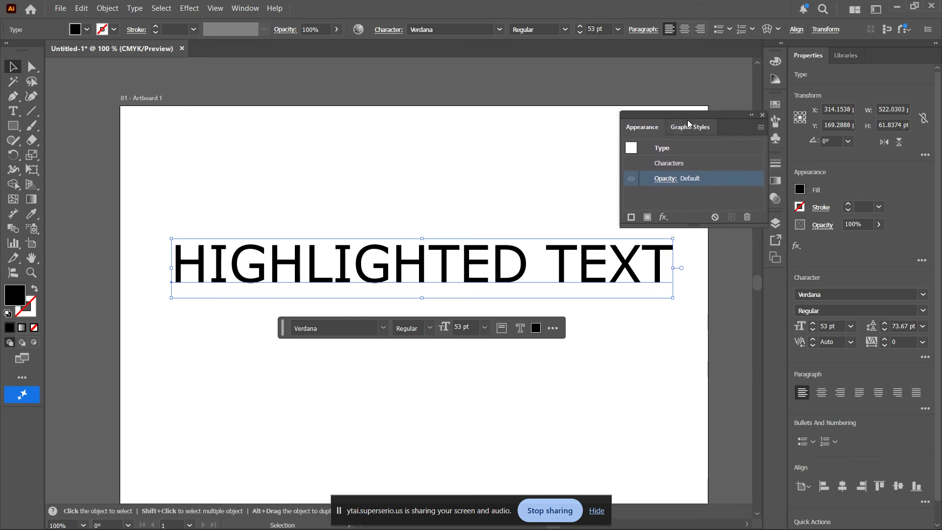
Step: Add a new fill to the text object and move it below Characters in the appearance stack
{"action": "left_click", "coordinate": [647, 218]}
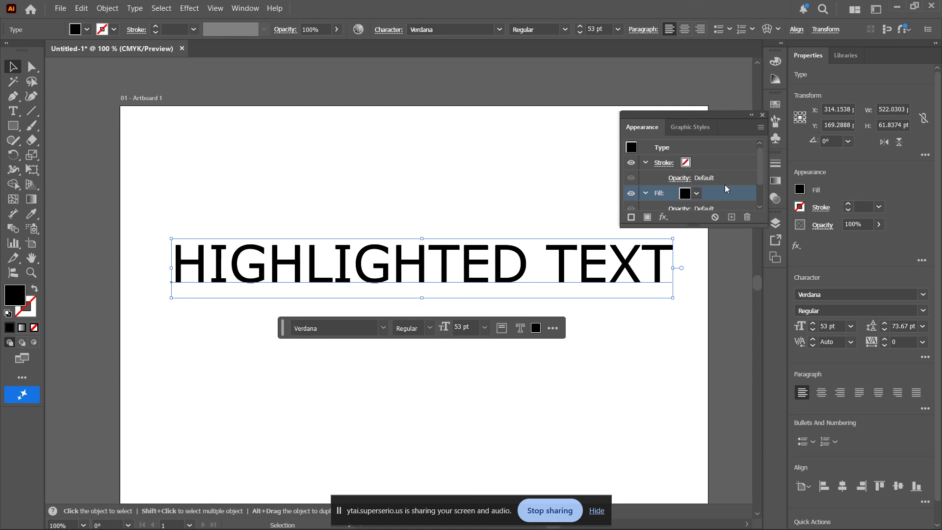
{"action": "scroll", "coordinate": [738, 179], "scroll_direction": "down", "scroll_amount": 2}
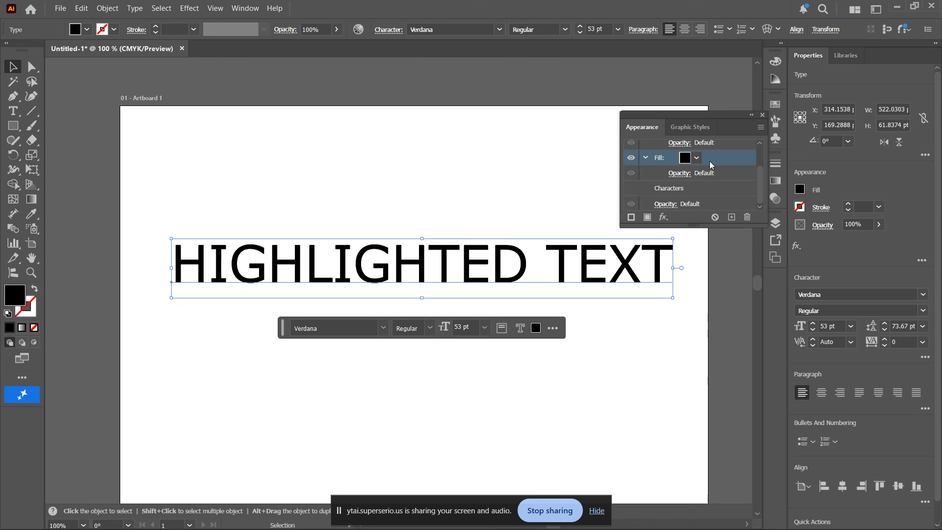
{"action": "left_click_drag", "start_coordinate": [668, 157], "coordinate": [679, 198]}
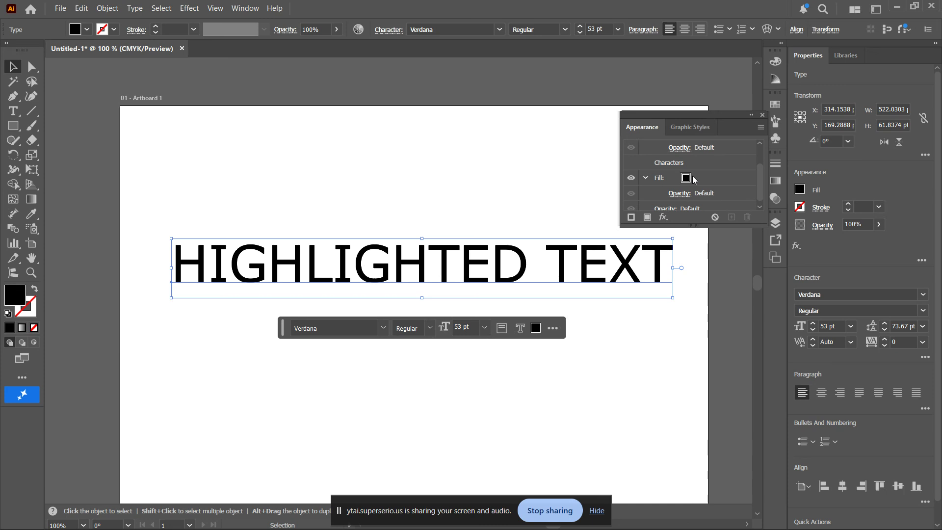
{"action": "scroll", "coordinate": [694, 180], "scroll_direction": "up", "scroll_amount": 2}
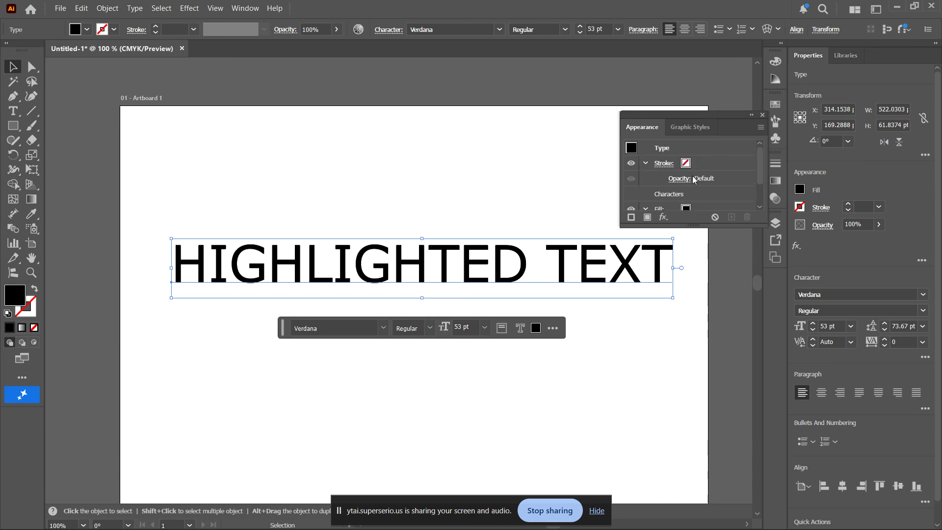
Step: Apply the Convert to Shape effect with a Rectangle to the new fill below Characters
{"action": "left_click", "coordinate": [633, 149]}
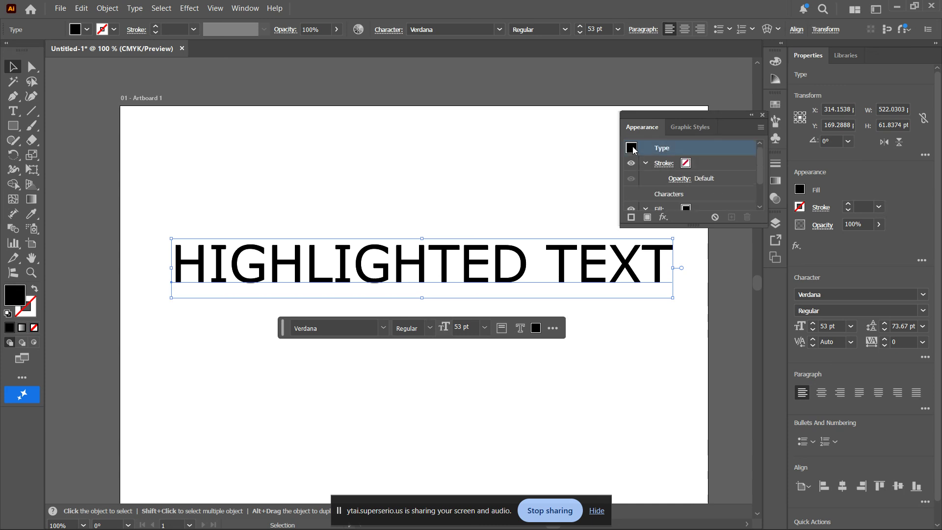
{"action": "scroll", "coordinate": [745, 178], "scroll_direction": "down", "scroll_amount": 2}
{"action": "left_click", "coordinate": [705, 176]}
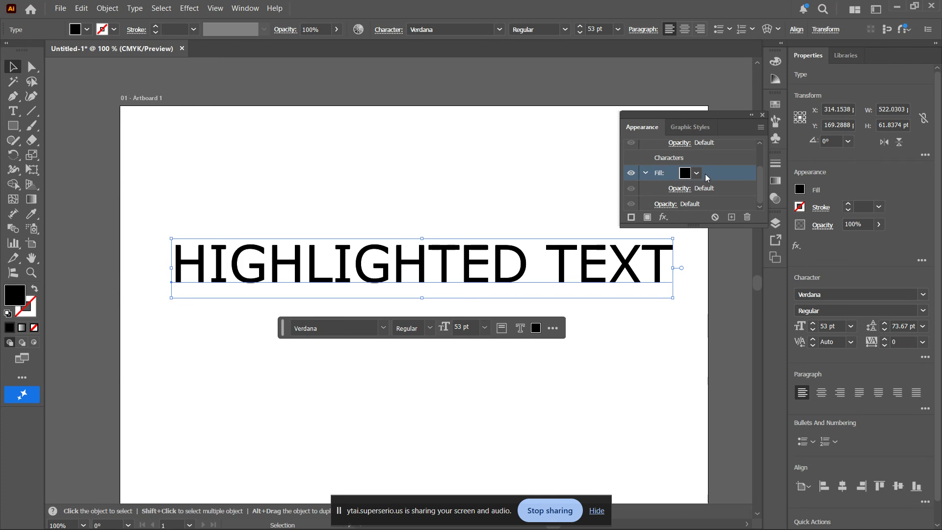
{"action": "left_click", "coordinate": [664, 216]}
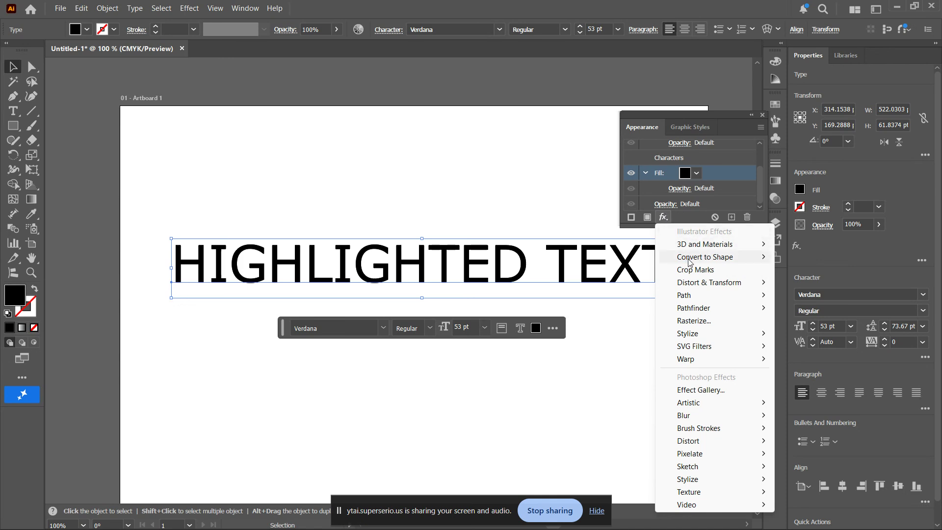
{"action": "mouse_move", "coordinate": [742, 261]}
{"action": "left_click", "coordinate": [791, 256]}
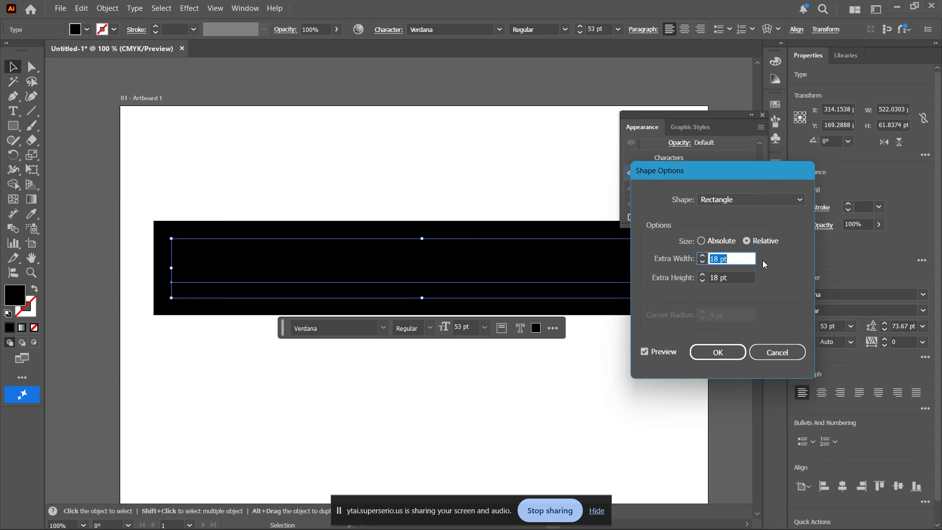
Step: Set the rectangle effect's relative extra width and extra height both to 0 pt and apply it
{"action": "left_click", "coordinate": [721, 258]}
{"action": "left_click_drag", "start_coordinate": [718, 259], "coordinate": [710, 259]}
{"action": "type", "text": "0"}
{"action": "left_click", "coordinate": [718, 276]}
{"action": "double_click", "coordinate": [718, 276]}
{"action": "type", "text": "0"}
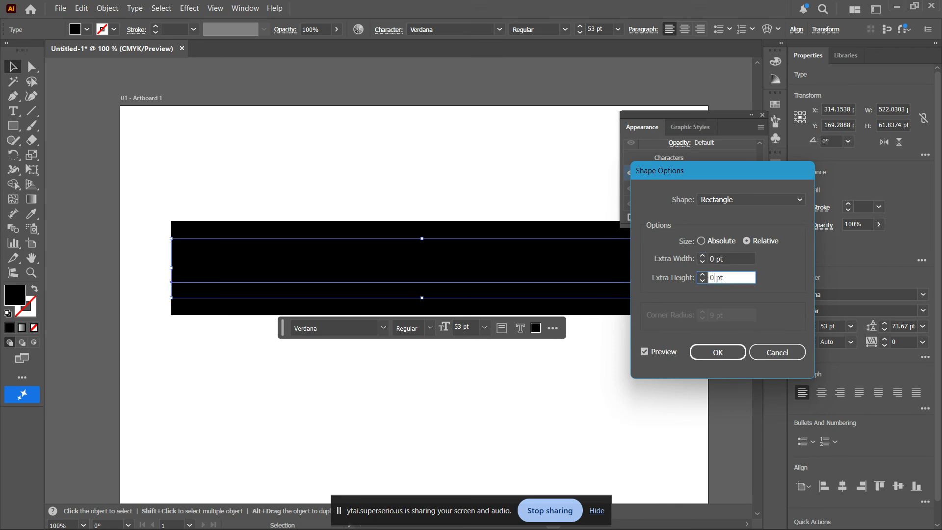
{"action": "left_click", "coordinate": [702, 275]}
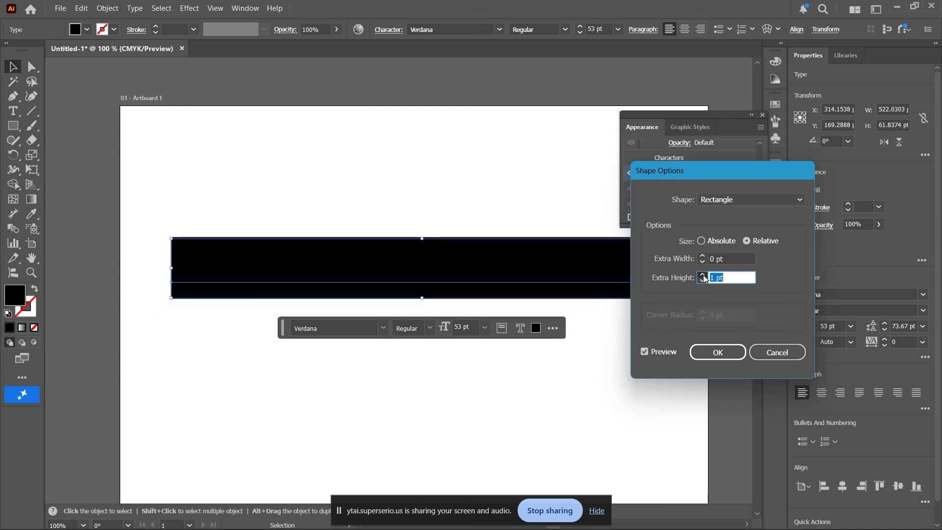
{"action": "left_click", "coordinate": [703, 275]}
{"action": "left_click", "coordinate": [703, 275]}
{"action": "left_click", "coordinate": [702, 275]}
{"action": "left_click", "coordinate": [702, 279]}
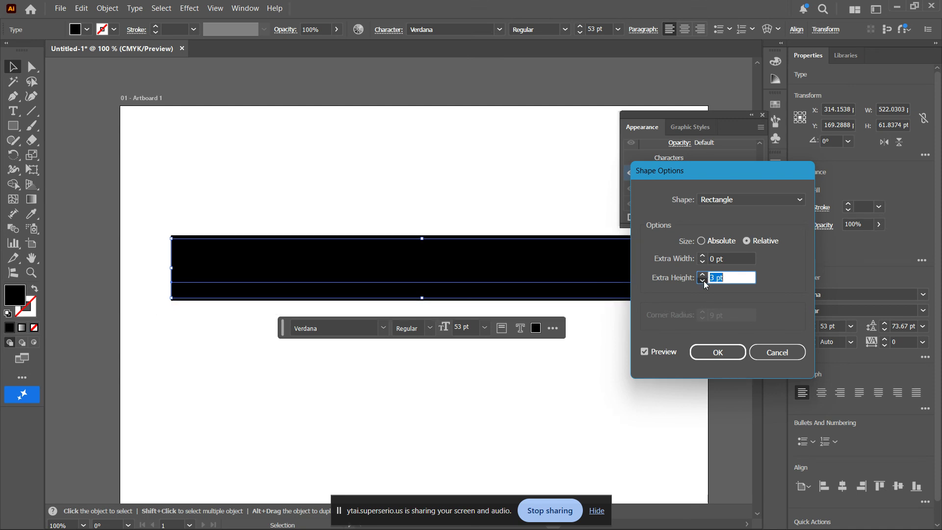
{"action": "left_click", "coordinate": [702, 279]}
{"action": "left_click", "coordinate": [702, 280]}
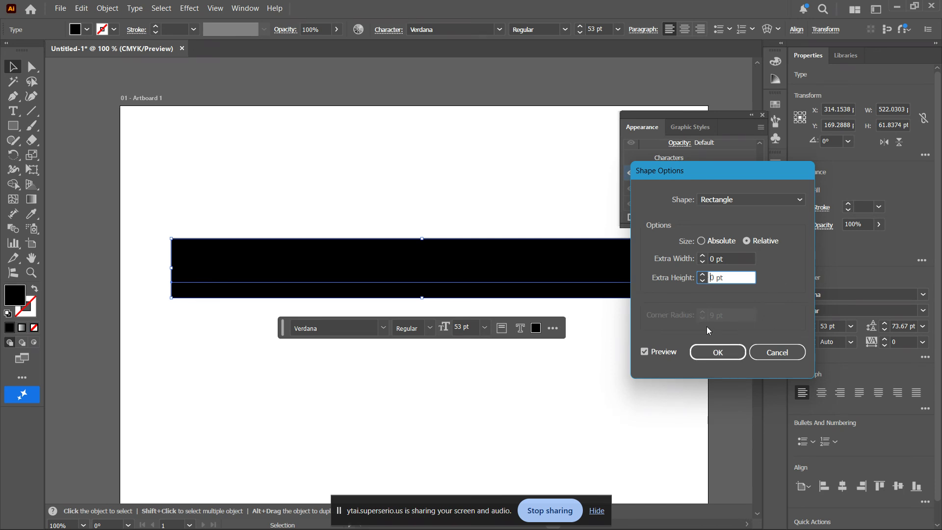
{"action": "left_click", "coordinate": [720, 352]}
Step: Colour the rectangle fill behind the text CMYK Red
{"action": "left_click", "coordinate": [697, 178]}
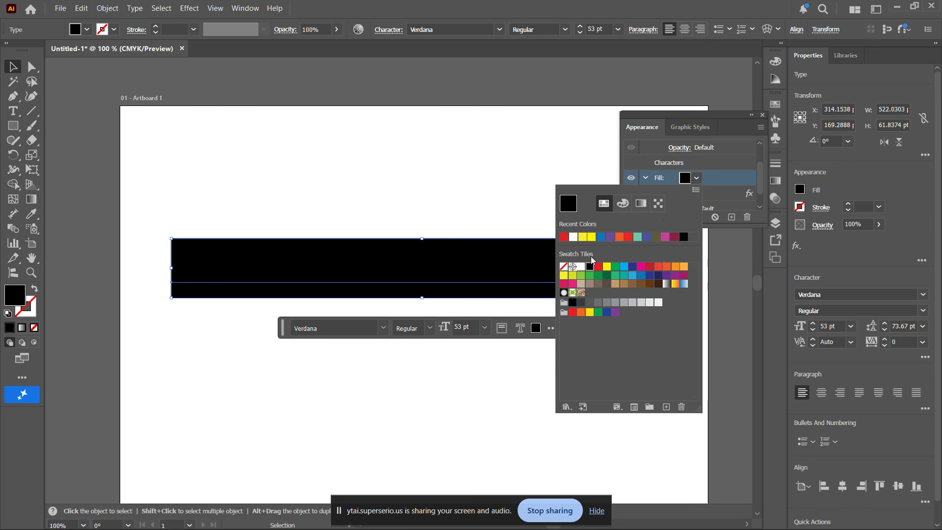
{"action": "left_click", "coordinate": [564, 238]}
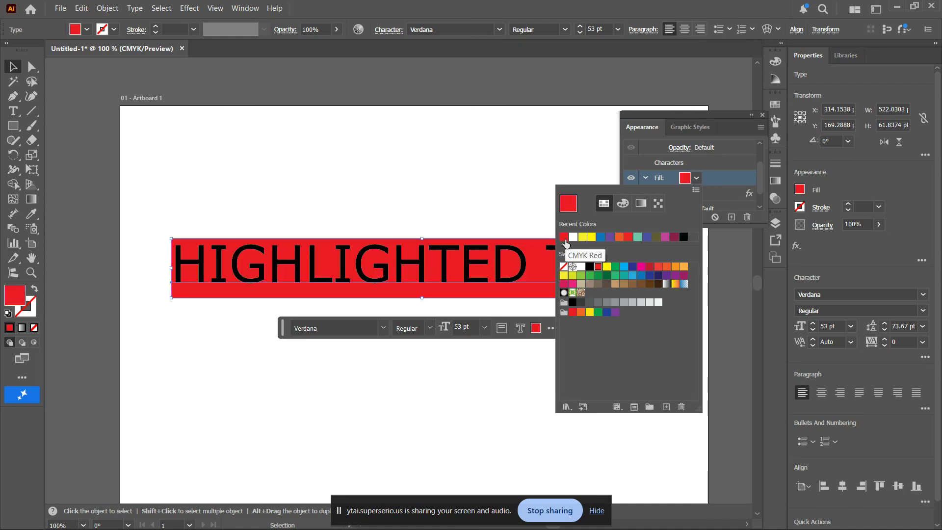
{"action": "left_click", "coordinate": [744, 172]}
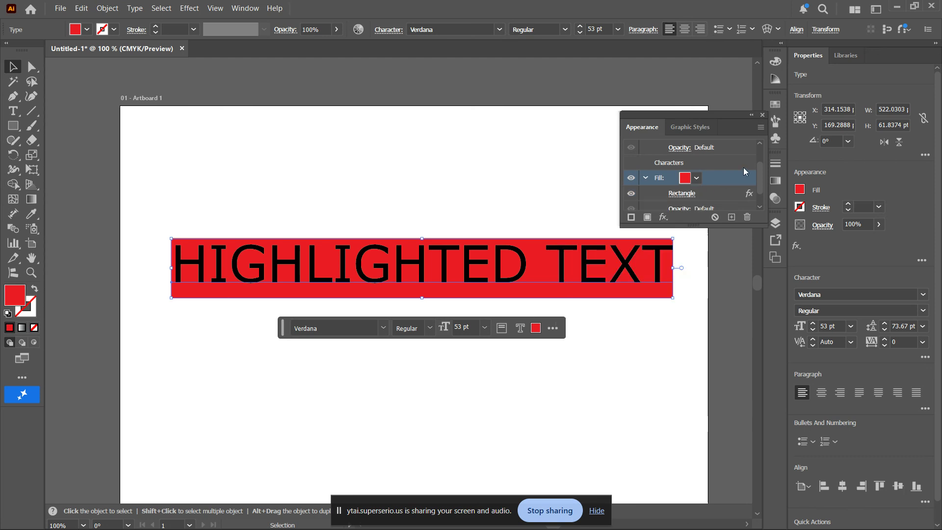
Step: Center-align the text's paragraph and move the text back onto the artboard, centred at about X 298 pt
{"action": "left_click", "coordinate": [822, 394]}
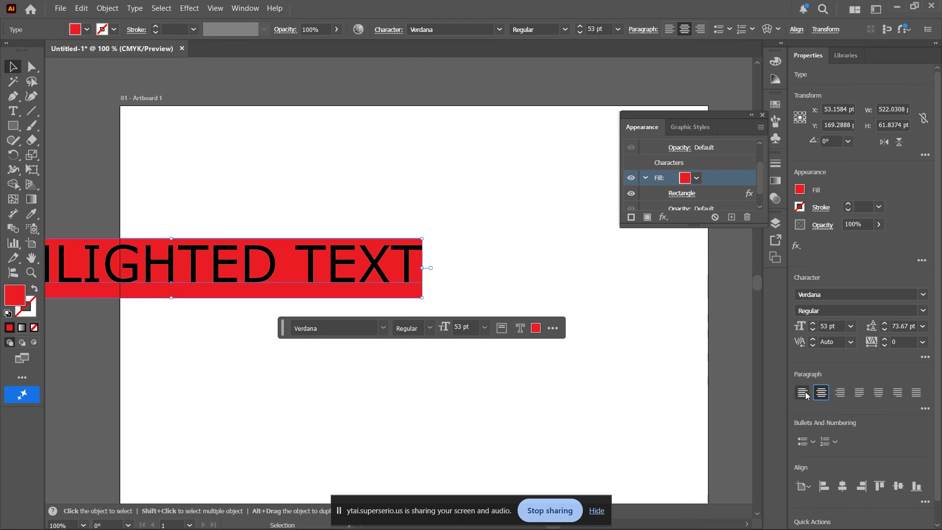
{"action": "left_click", "coordinate": [208, 323]}
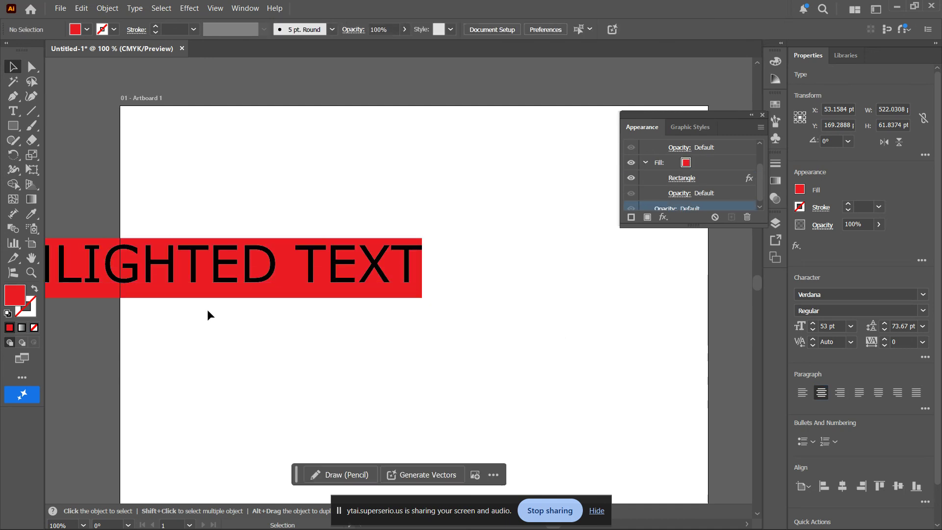
{"action": "left_click_drag", "start_coordinate": [206, 294], "coordinate": [439, 294]}
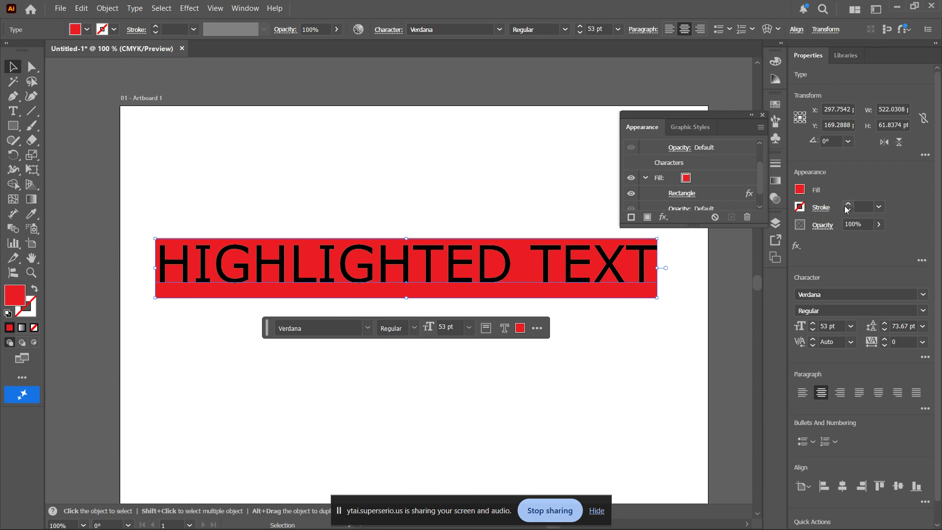
Step: Try white as the highlight's fill colour and set it back to CMYK Red
{"action": "left_click", "coordinate": [800, 191]}
{"action": "left_click", "coordinate": [675, 246]}
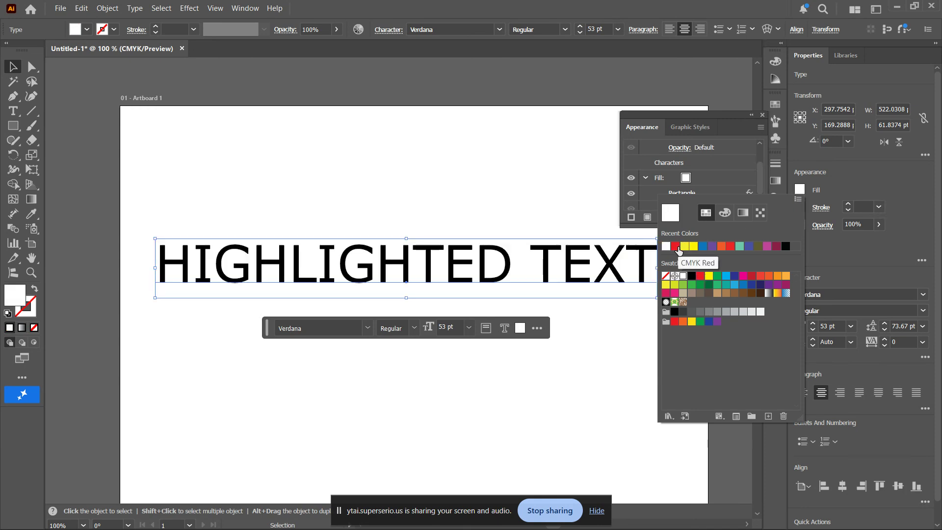
{"action": "left_click", "coordinate": [676, 247]}
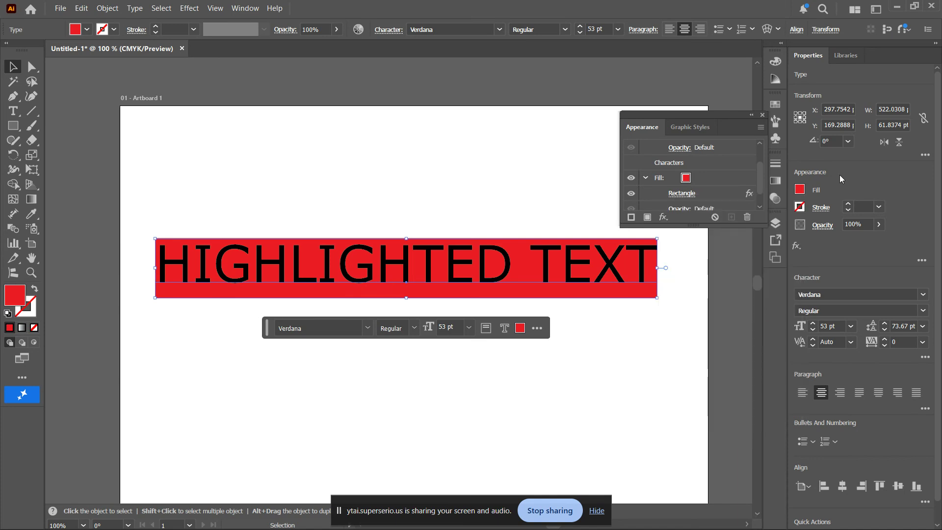
Step: Close the text's Appearance attributes and deselect the highlighted text
{"action": "scroll", "coordinate": [730, 192], "scroll_direction": "down", "scroll_amount": 1}
{"action": "scroll", "coordinate": [731, 191], "scroll_direction": "up", "scroll_amount": 3}
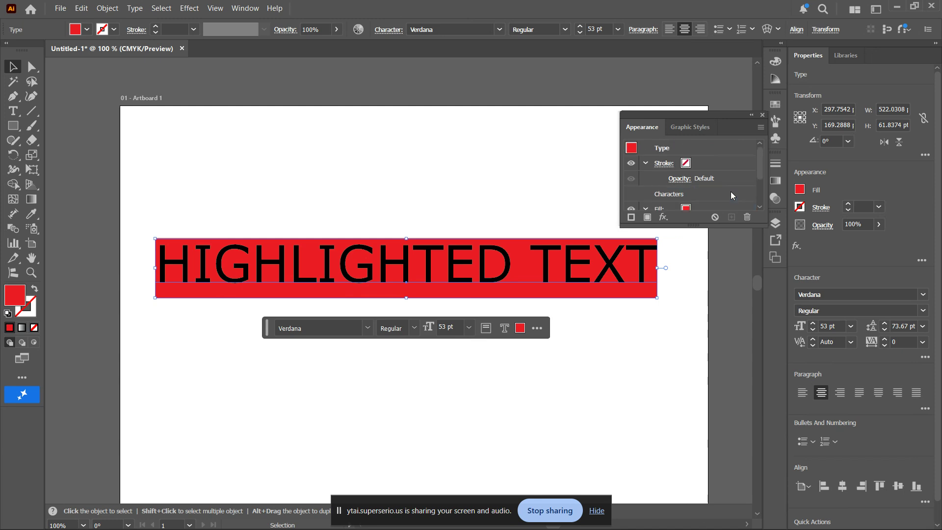
{"action": "left_click", "coordinate": [763, 114]}
{"action": "left_click", "coordinate": [677, 191]}
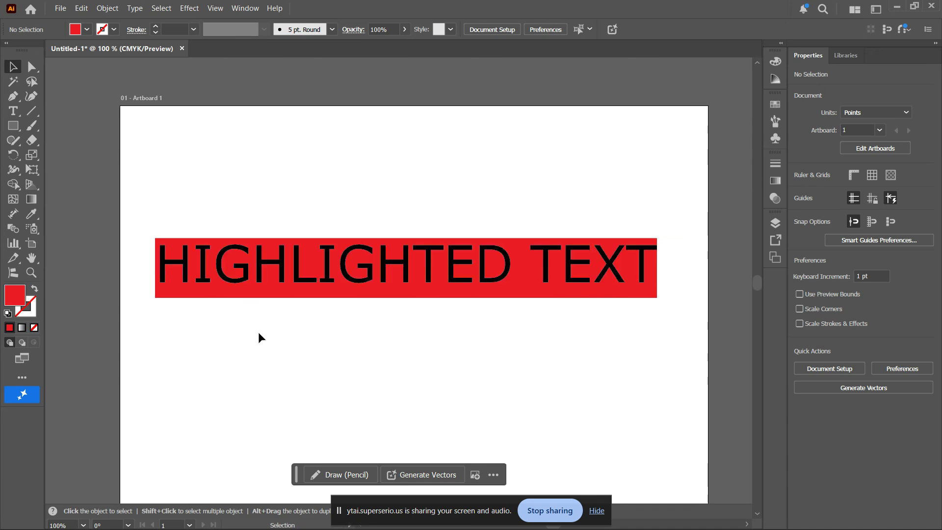
{"action": "left_click", "coordinate": [548, 266]}
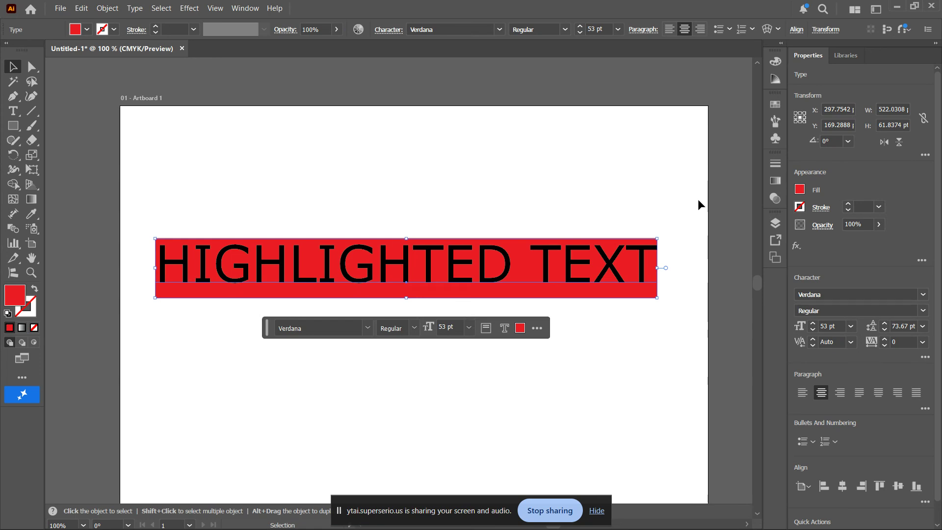
{"action": "left_click", "coordinate": [249, 10]}
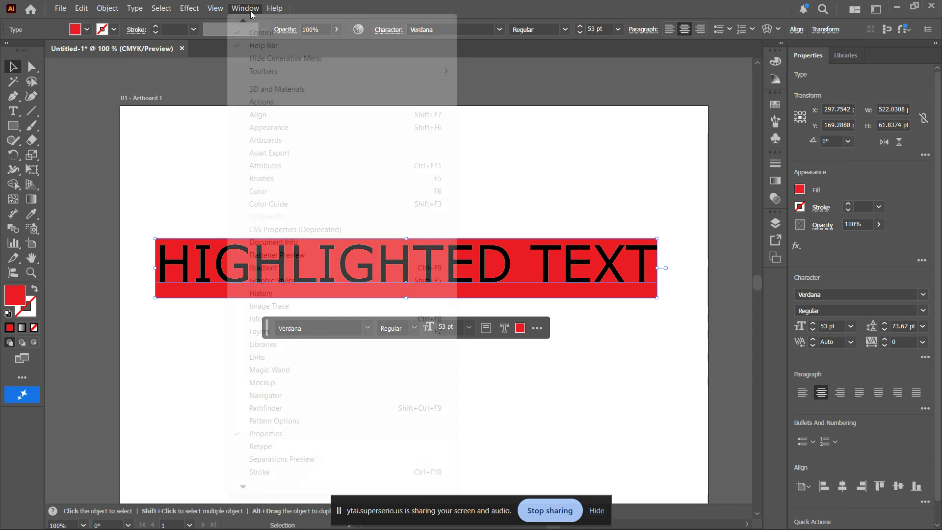
{"action": "left_click", "coordinate": [250, 9]}
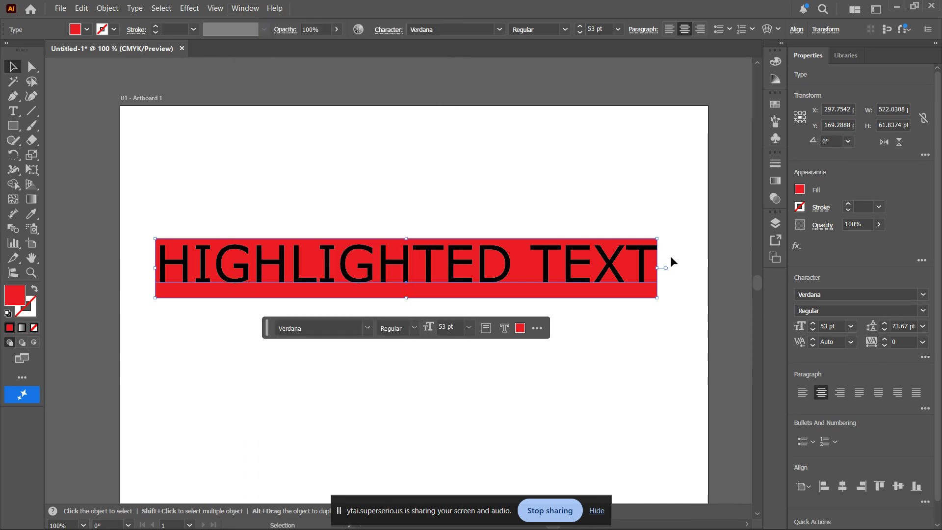